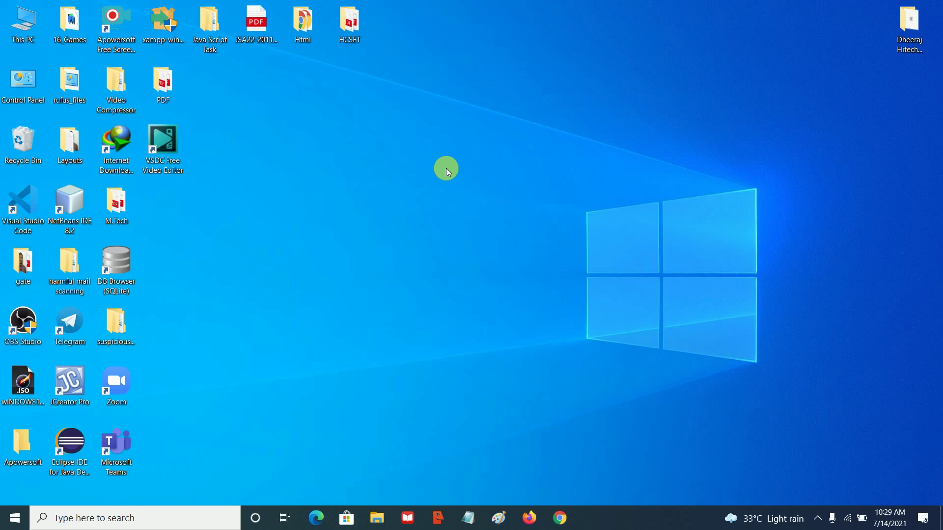
Step: Search for Control Panel in Windows and open its Internet Options
{"action": "left_click", "coordinate": [150, 522]}
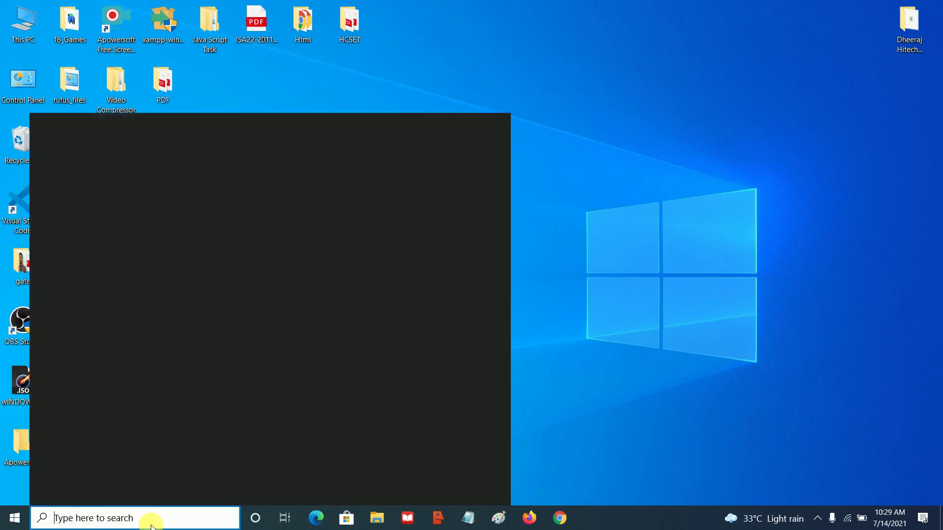
{"action": "type", "text": "con"}
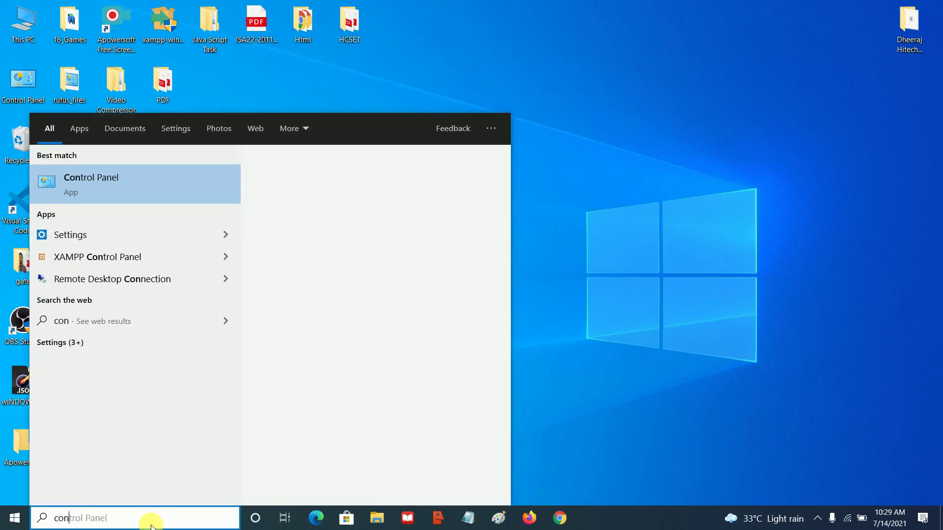
{"action": "left_click", "coordinate": [98, 190]}
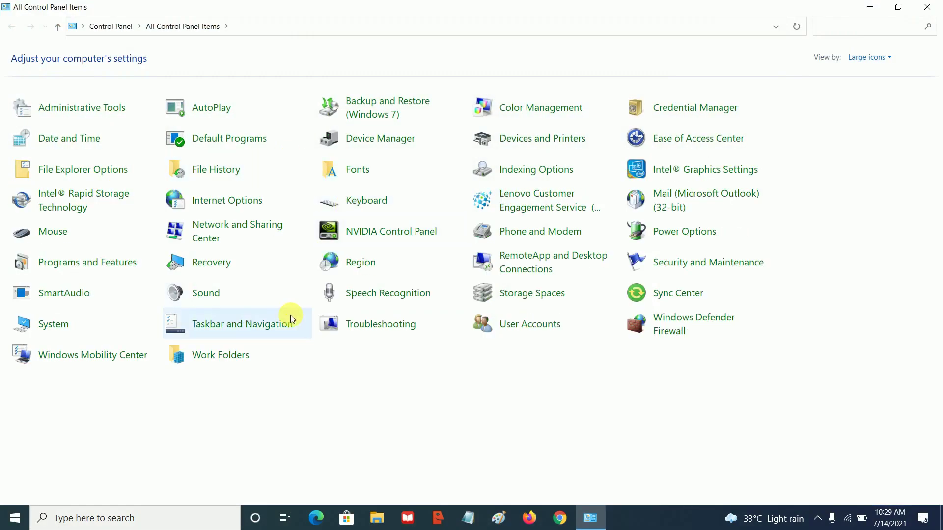
{"action": "left_click", "coordinate": [240, 203]}
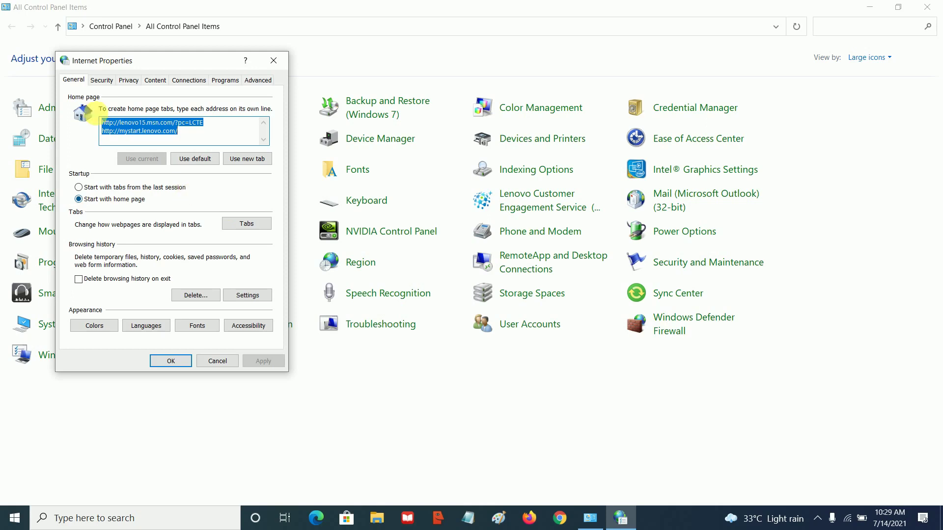
Step: Turn off Automatically detect settings in the connection's LAN settings, accept the changes, and close Control Panel
{"action": "left_click", "coordinate": [194, 82]}
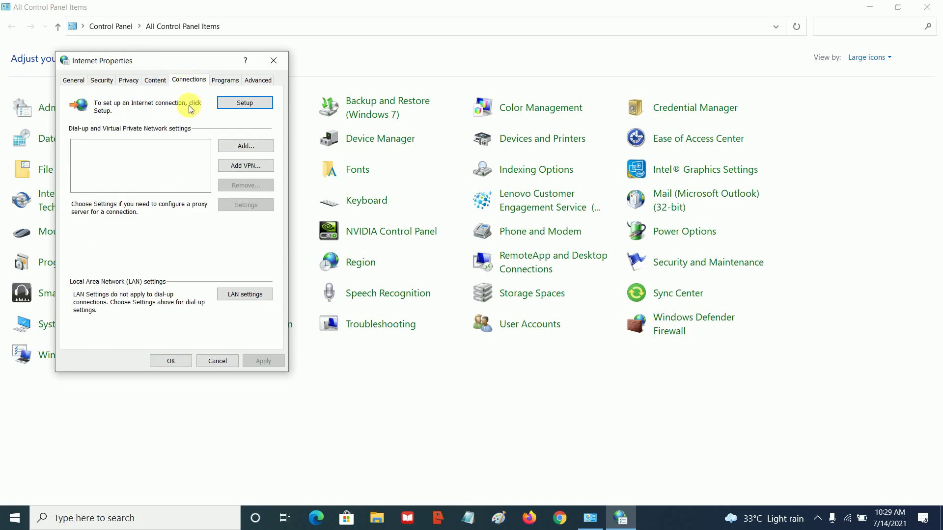
{"action": "left_click", "coordinate": [242, 294]}
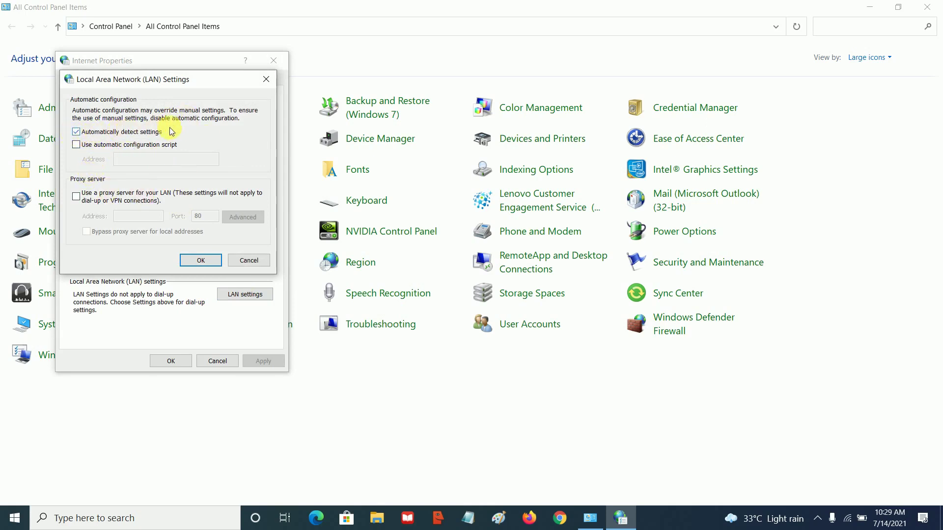
{"action": "left_click", "coordinate": [76, 132]}
{"action": "left_click", "coordinate": [204, 260]}
{"action": "left_click", "coordinate": [168, 367]}
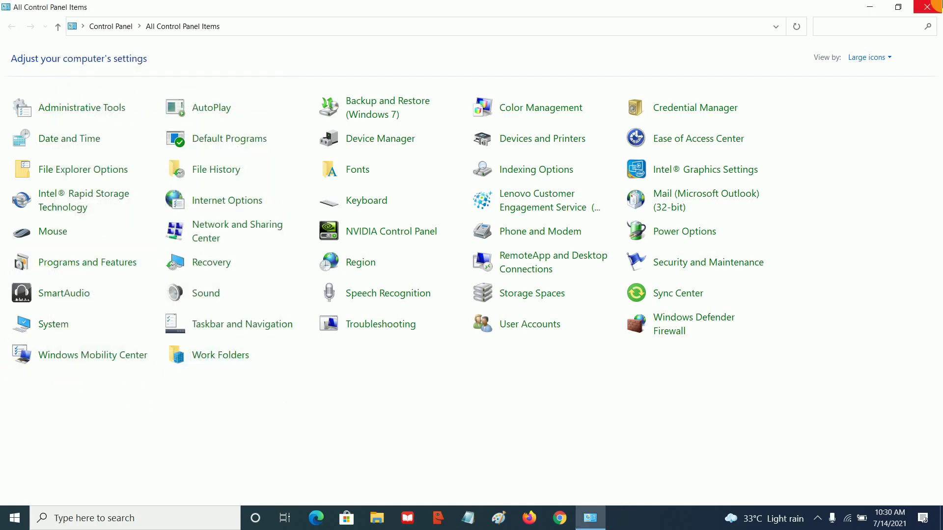
{"action": "left_click", "coordinate": [927, 7]}
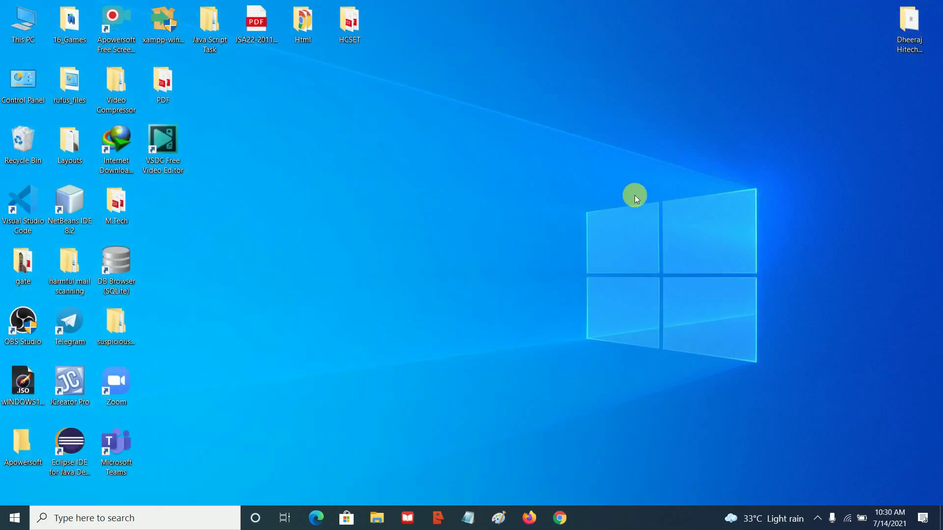
Step: Open the status of the active Wi-Fi connection from the Network and Sharing Center
{"action": "right_click", "coordinate": [846, 519]}
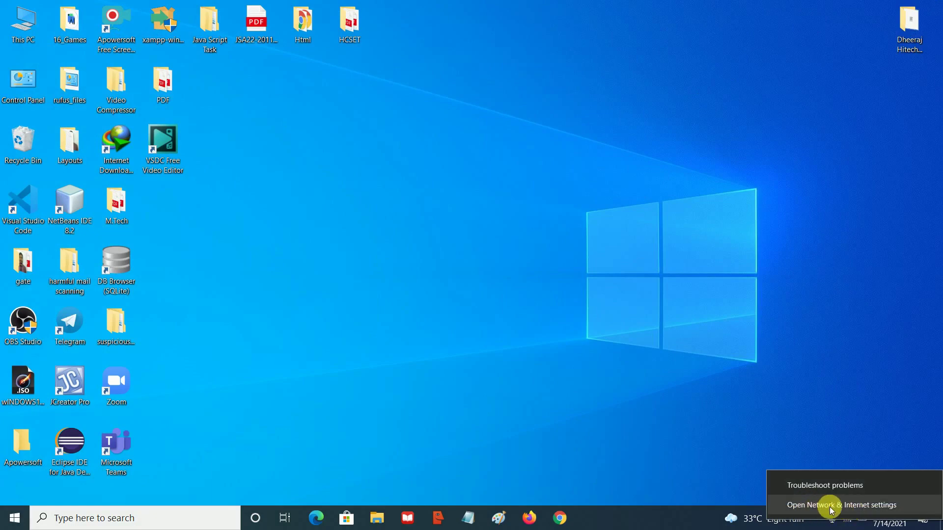
{"action": "left_click", "coordinate": [838, 506]}
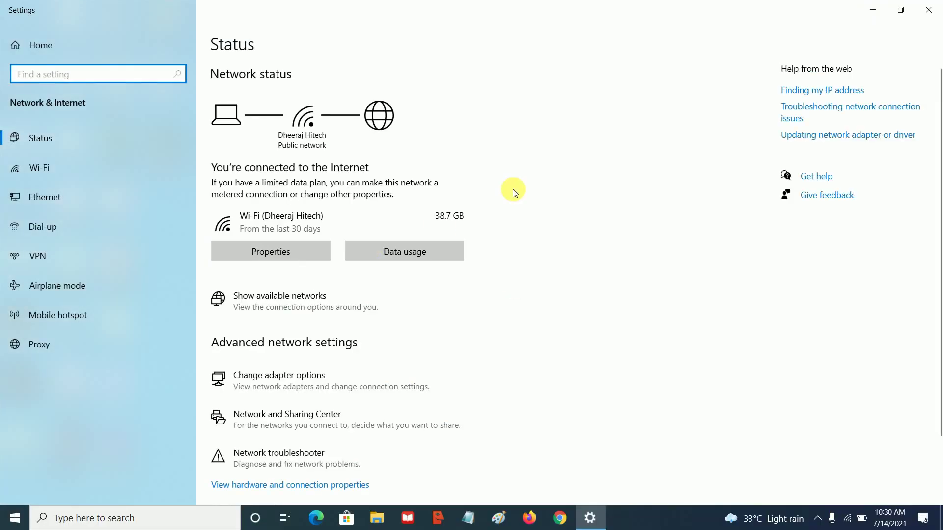
{"action": "scroll", "coordinate": [511, 190], "scroll_direction": "down", "scroll_amount": 3}
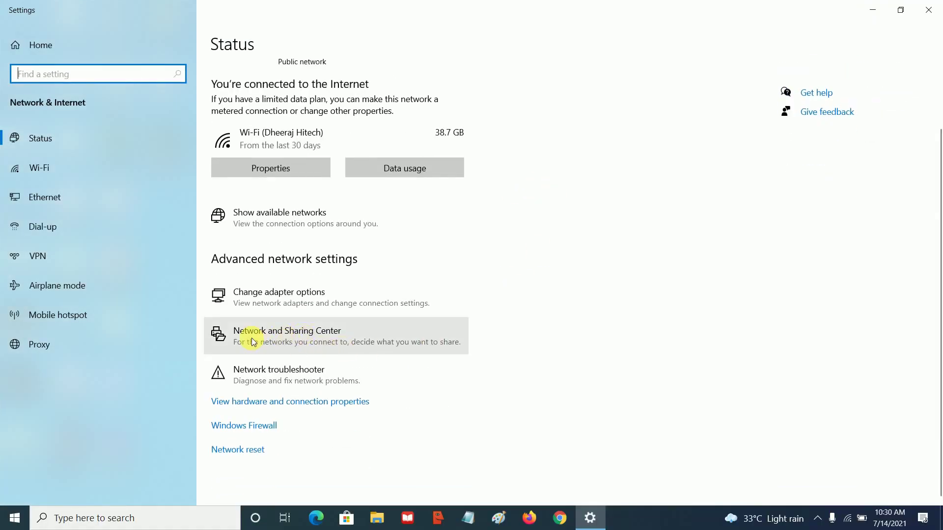
{"action": "left_click", "coordinate": [338, 342]}
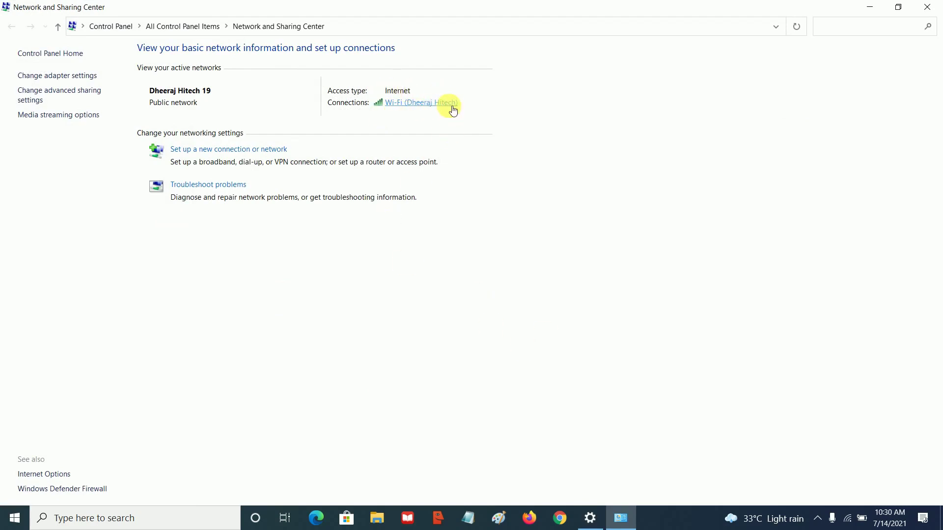
{"action": "left_click", "coordinate": [417, 104]}
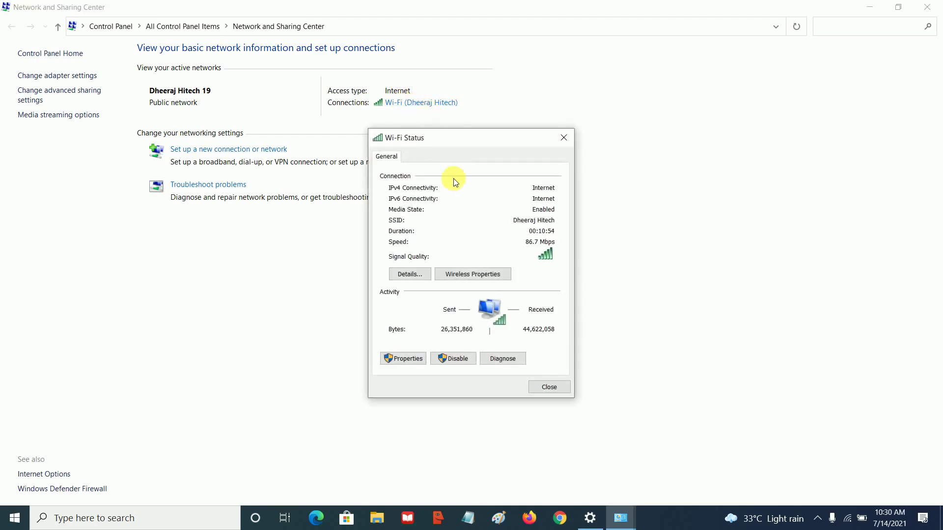
Step: Review the IP and DNS server addressing in the Wi-Fi adapter's TCP/IPv4 properties, accept it, and close all network windows
{"action": "left_click", "coordinate": [401, 359]}
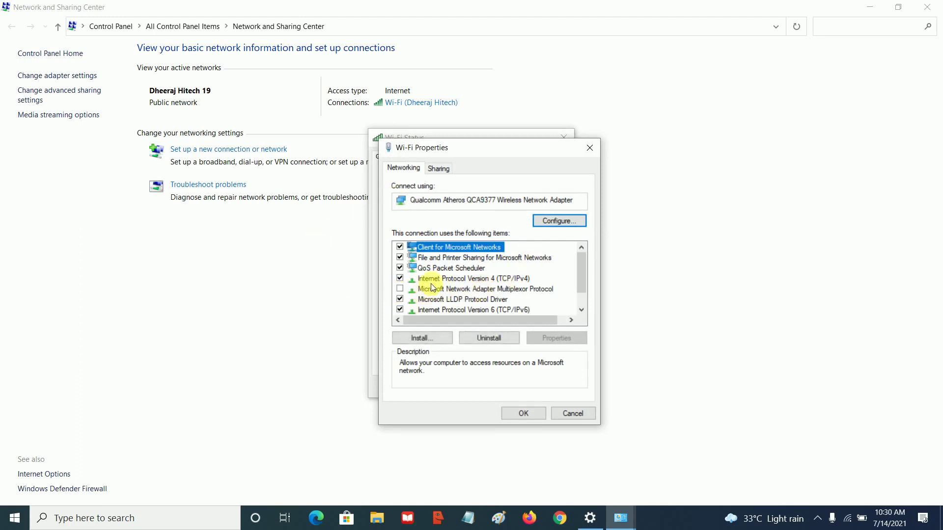
{"action": "left_click", "coordinate": [481, 279]}
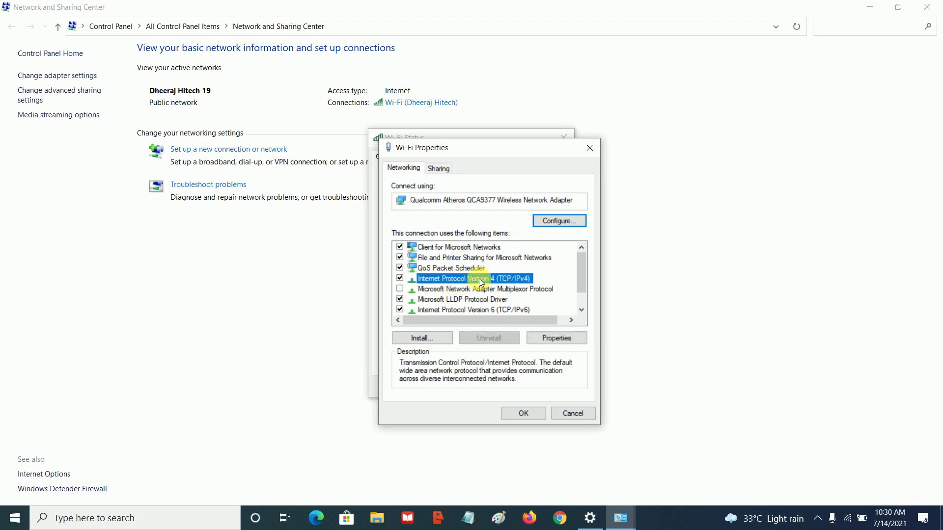
{"action": "left_click", "coordinate": [538, 337]}
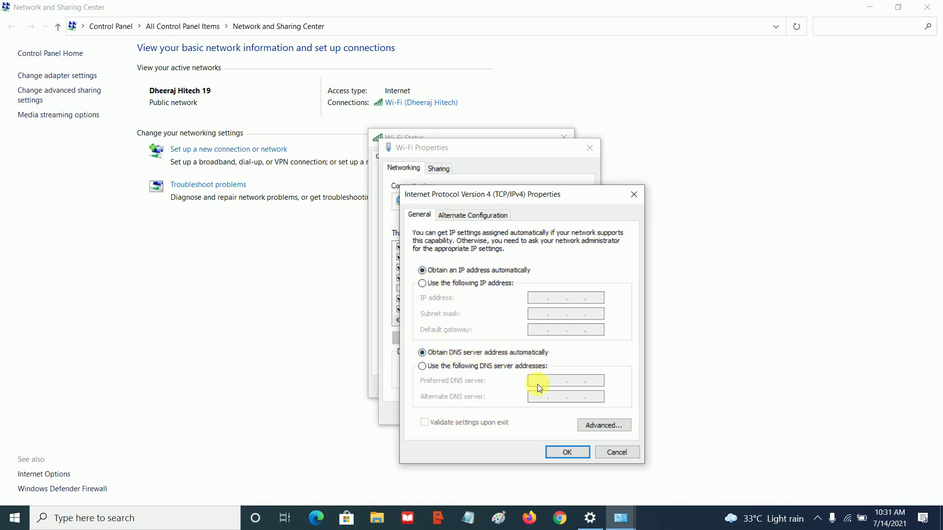
{"action": "left_click", "coordinate": [552, 452]}
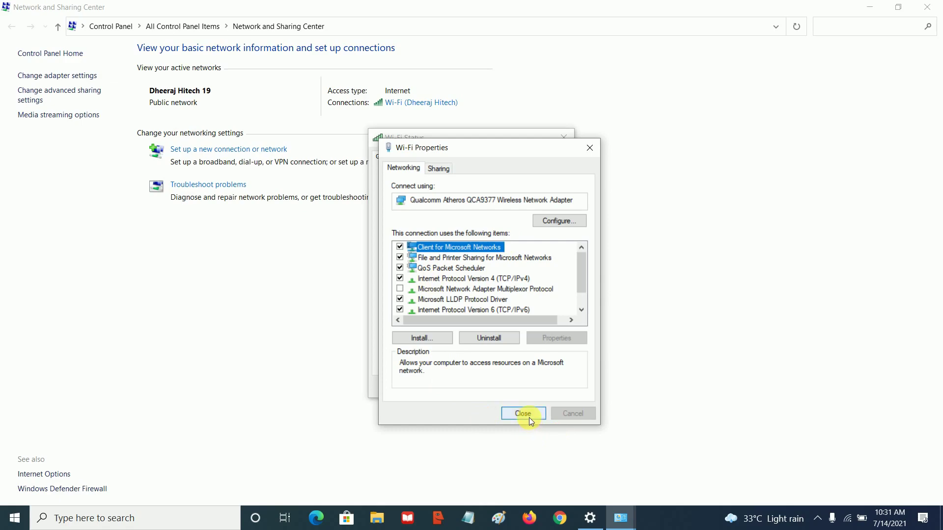
{"action": "left_click", "coordinate": [529, 417]}
{"action": "left_click", "coordinate": [544, 388]}
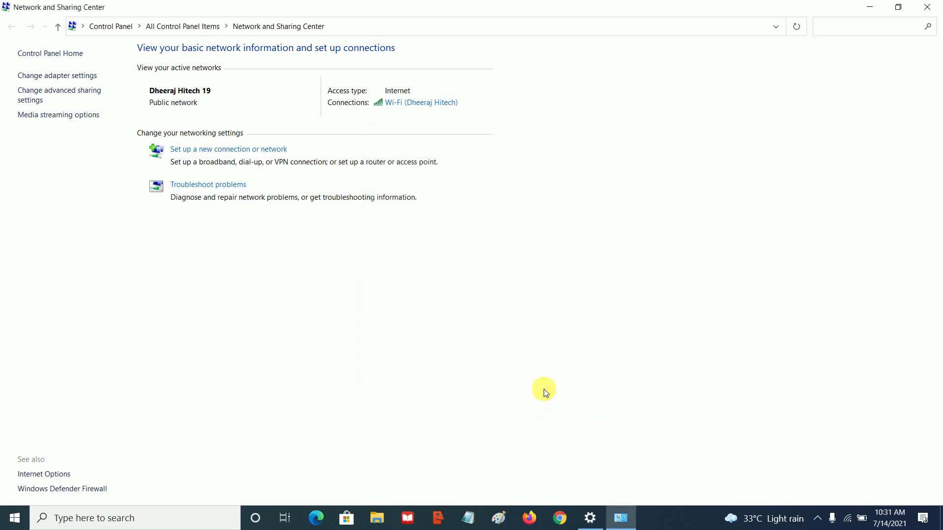
{"action": "left_click", "coordinate": [927, 7]}
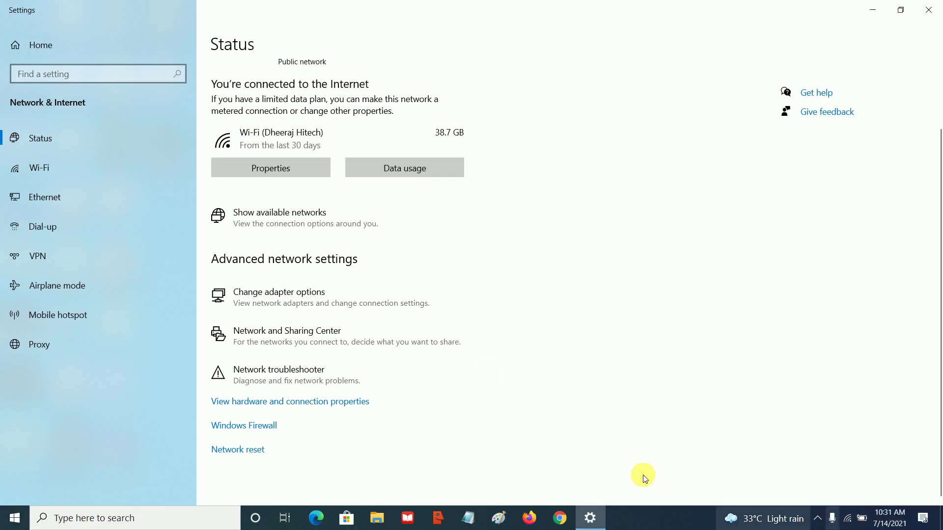
{"action": "left_click", "coordinate": [928, 10]}
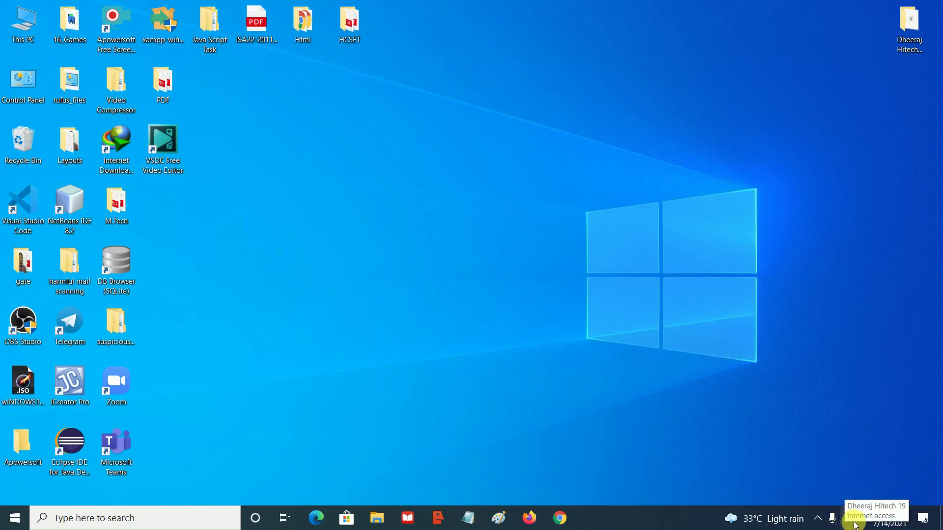
Step: Run the Network troubleshooter on all network adapters from the Network & Internet settings, exit it, and close Settings
{"action": "right_click", "coordinate": [853, 524]}
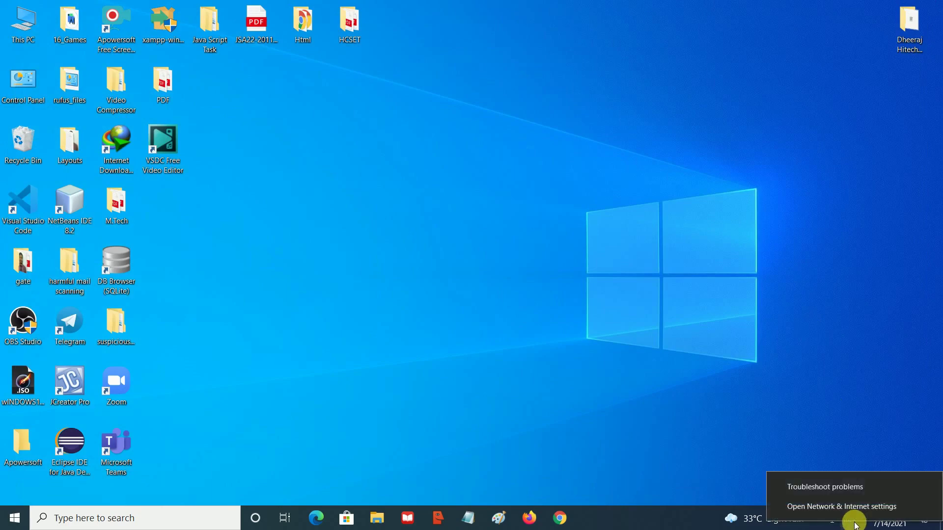
{"action": "left_click", "coordinate": [831, 510]}
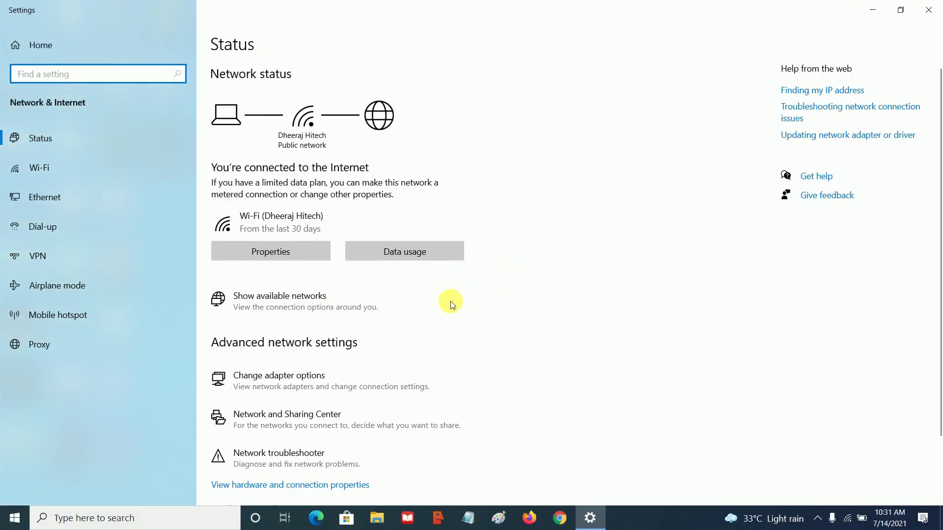
{"action": "scroll", "coordinate": [423, 240], "scroll_direction": "down", "scroll_amount": 2}
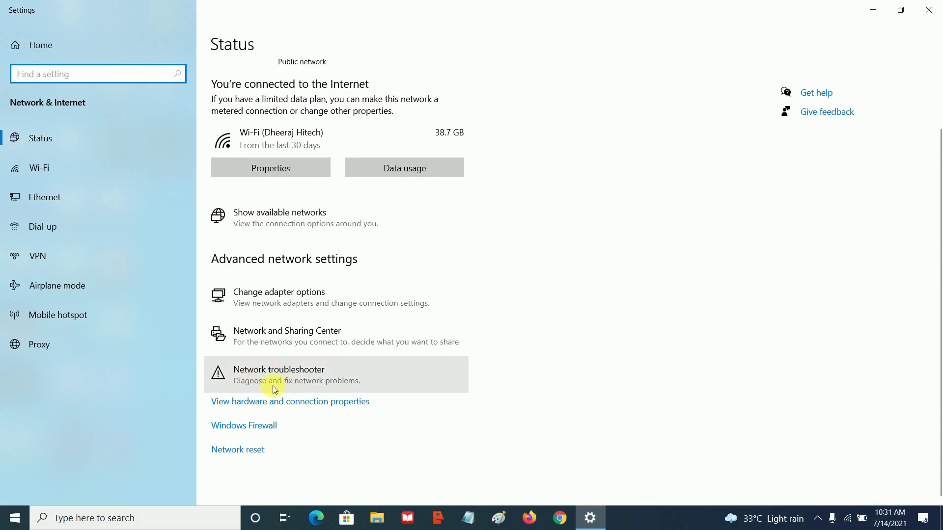
{"action": "left_click", "coordinate": [300, 381]}
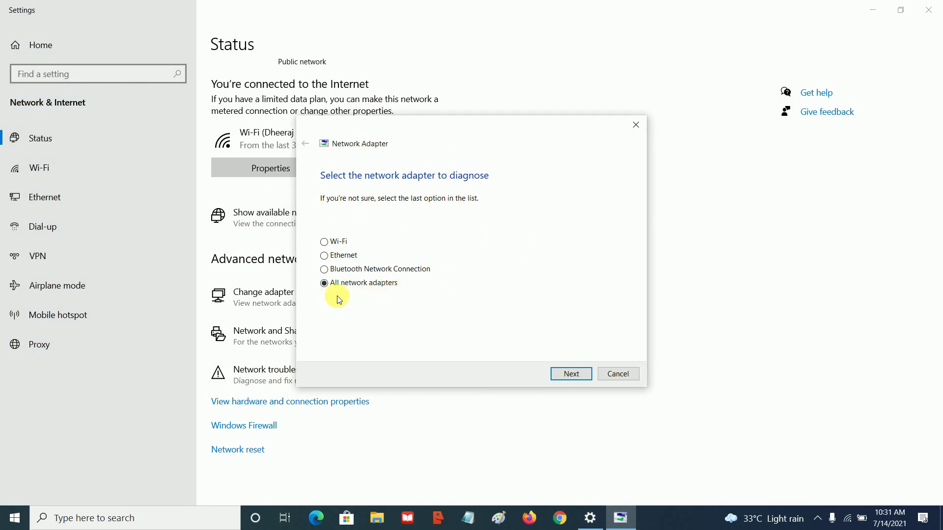
{"action": "left_click", "coordinate": [580, 376]}
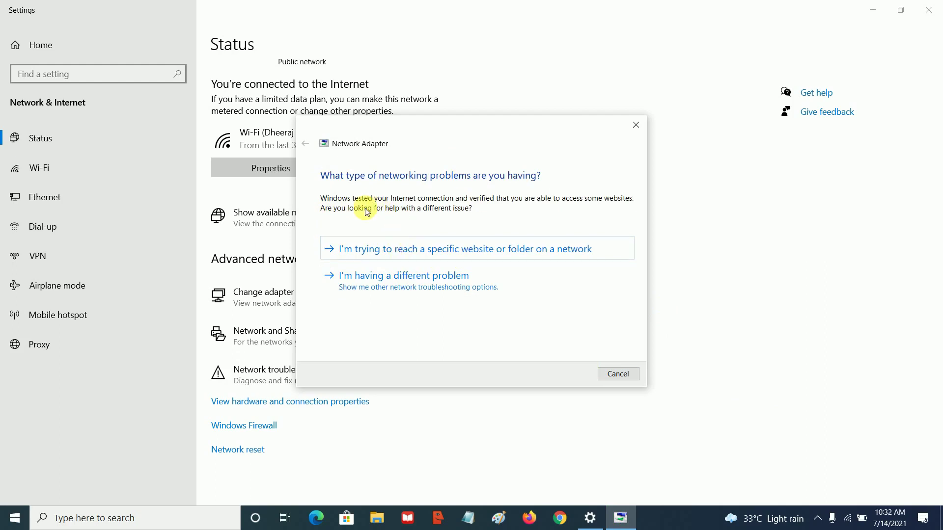
{"action": "left_click", "coordinate": [618, 374]}
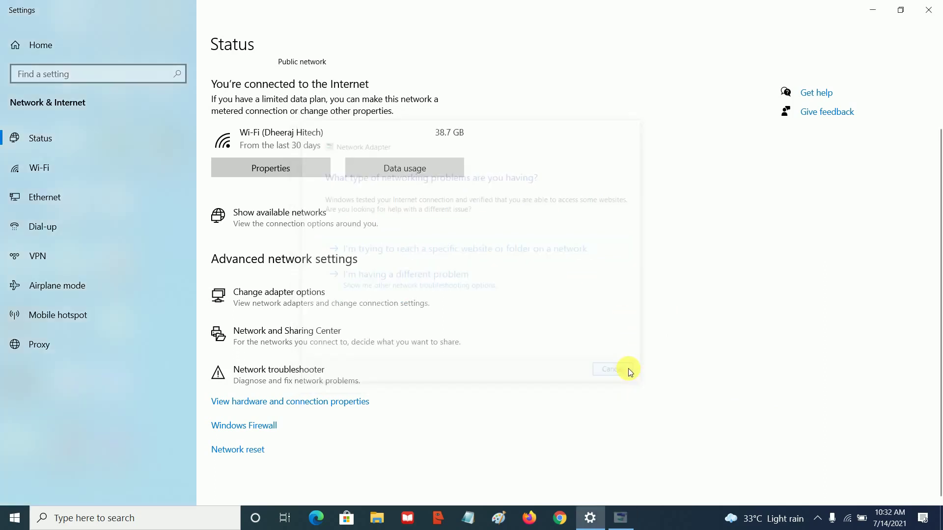
{"action": "left_click", "coordinate": [933, 6]}
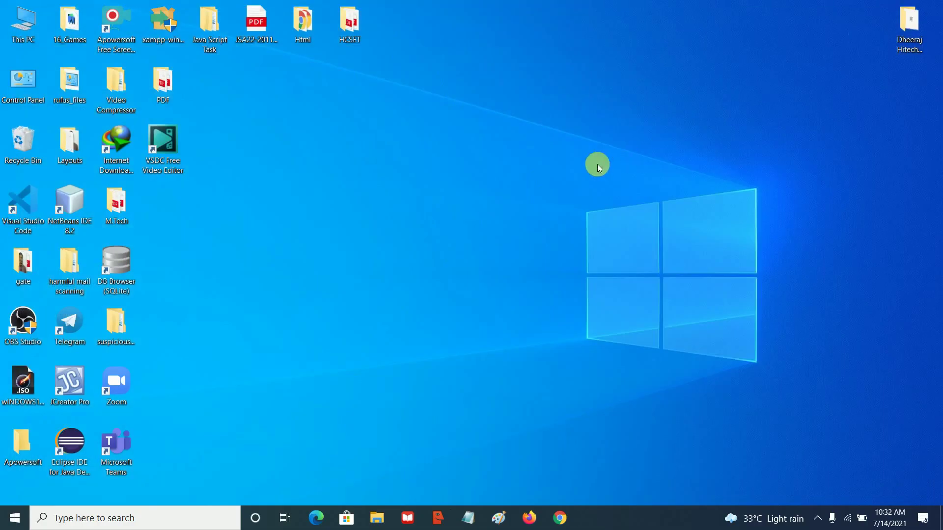